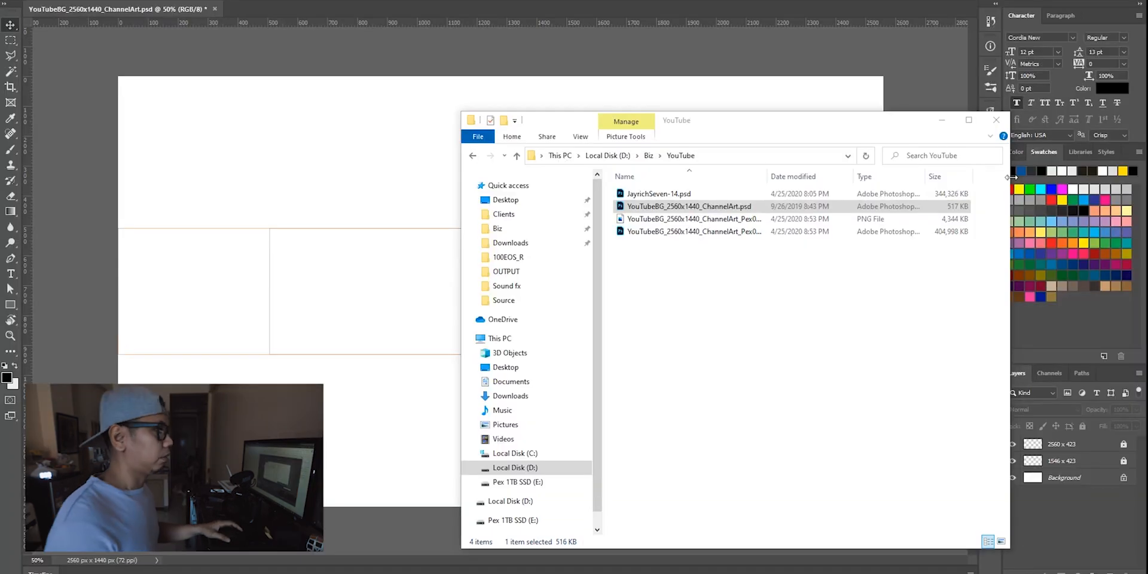
# - Find Mitac-29.jpg in the Pex folder on drive D and open it in Photoshop
pyautogui.click(489, 284)
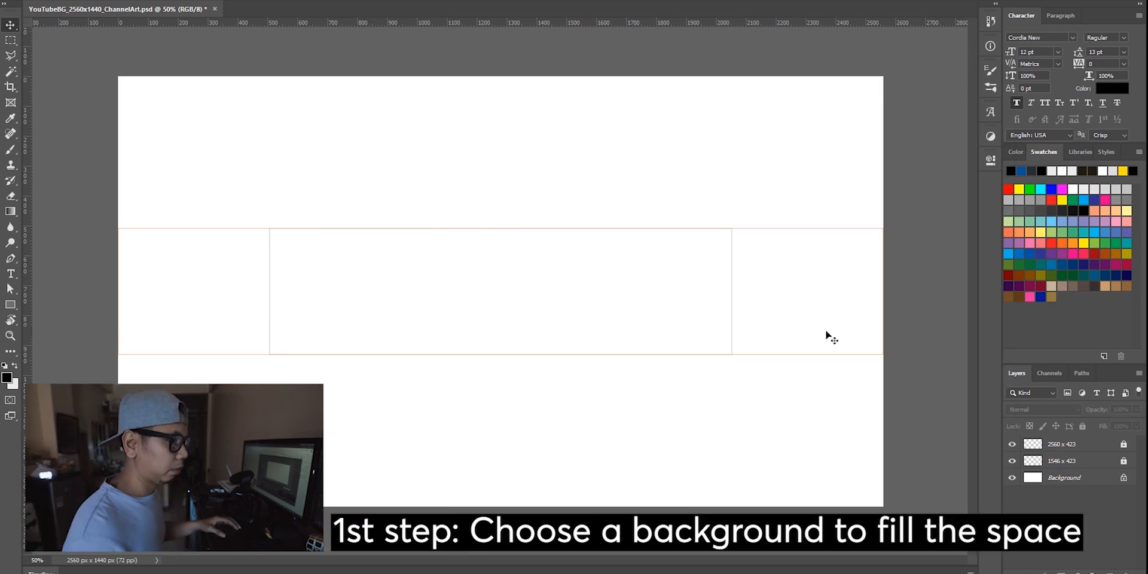
pyautogui.hotkey('alt', 'Tab')
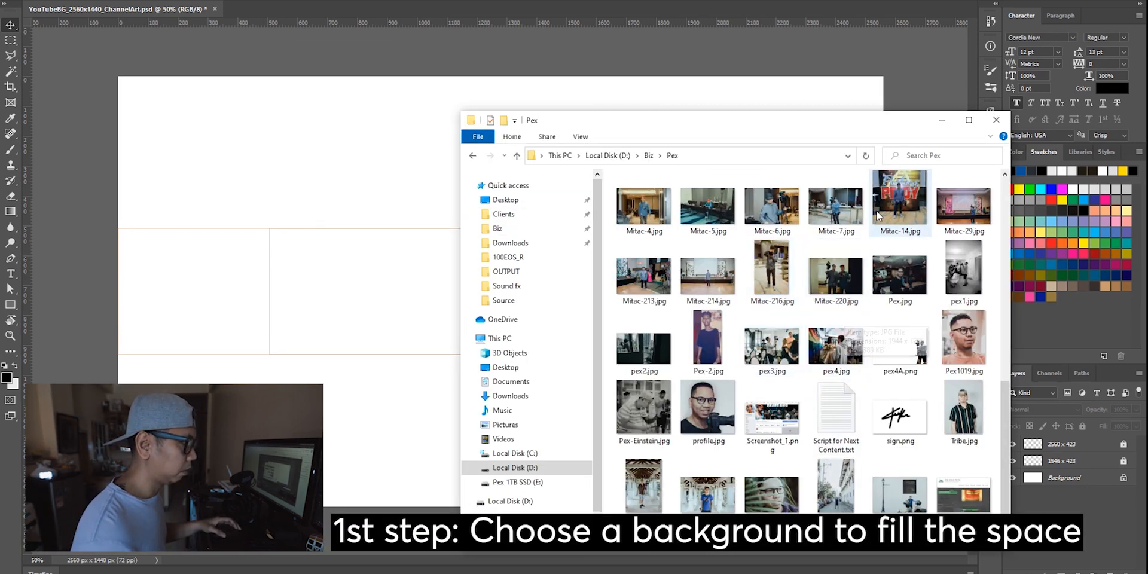
pyautogui.scroll(3, 831, 308)
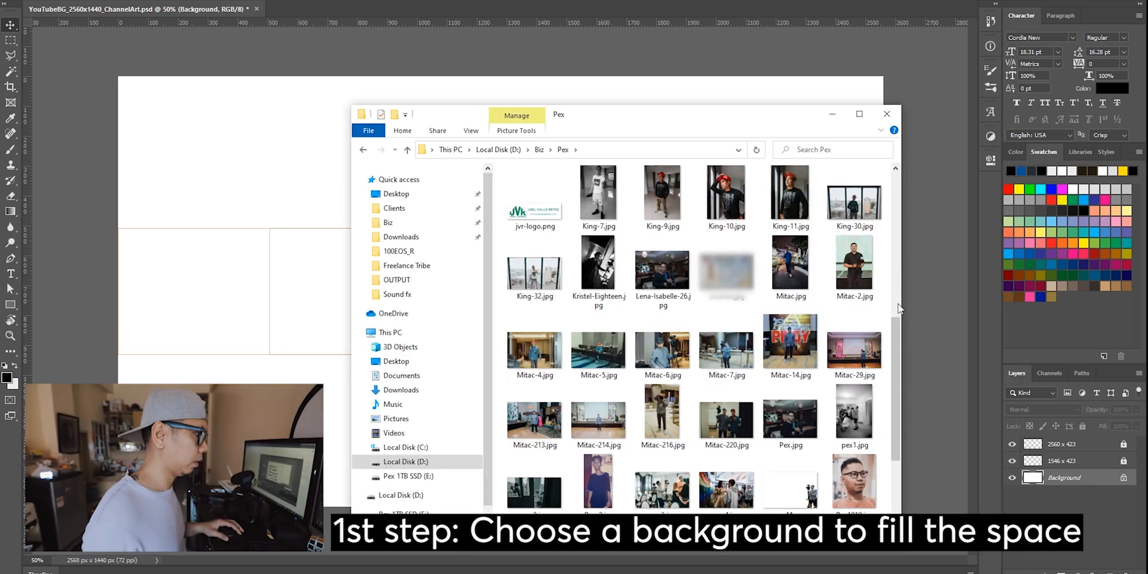
pyautogui.click(870, 340)
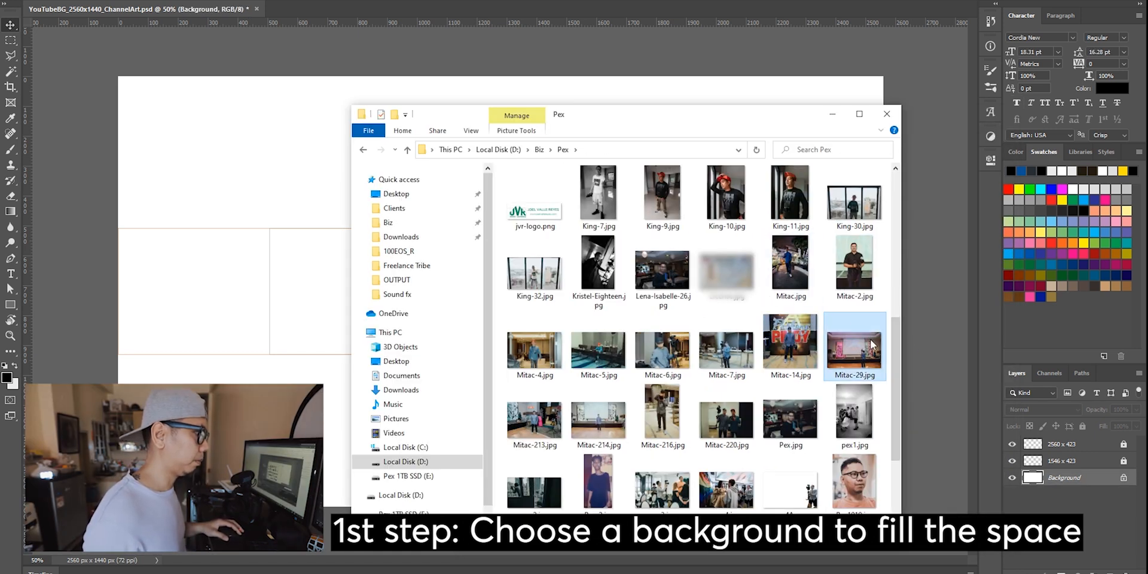
pyautogui.rightClick(874, 351)
pyautogui.moveTo(914, 400)
pyautogui.click(828, 413)
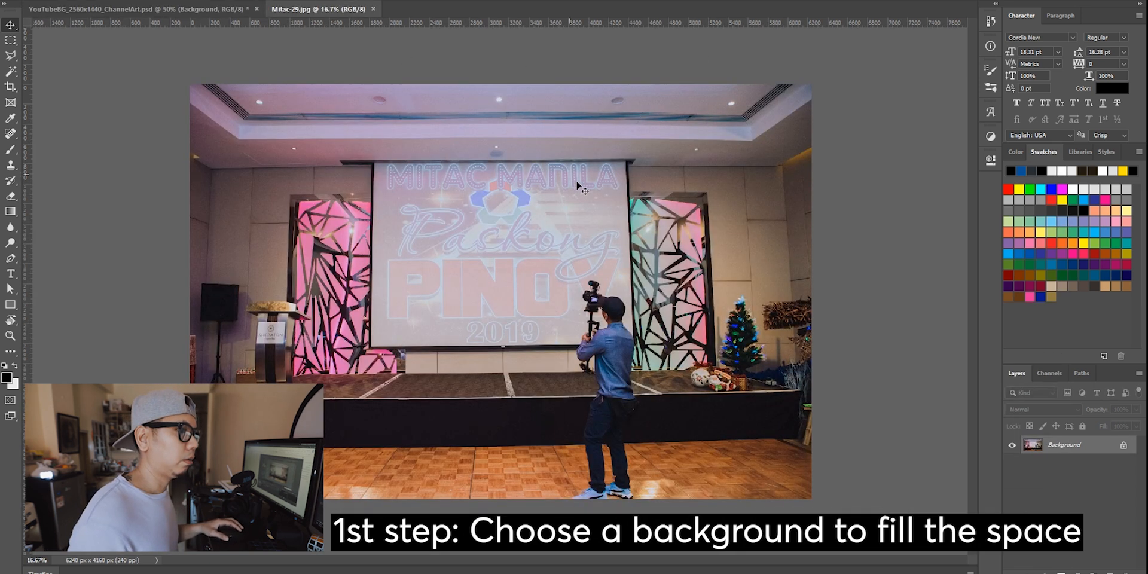
# - Float the Mitac-29.jpg window and copy its background layer into the channel art document as a new layer
pyautogui.moveTo(323, 8); pyautogui.dragTo(263, 126)
pyautogui.moveTo(362, 120); pyautogui.dragTo(328, 138)
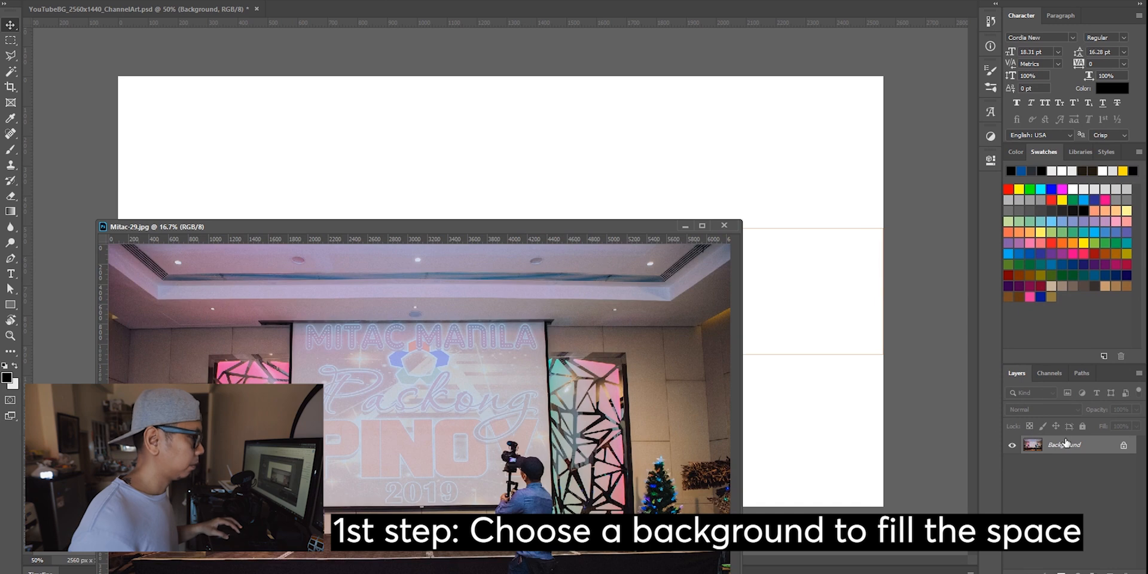
pyautogui.moveTo(1066, 443); pyautogui.dragTo(679, 234)
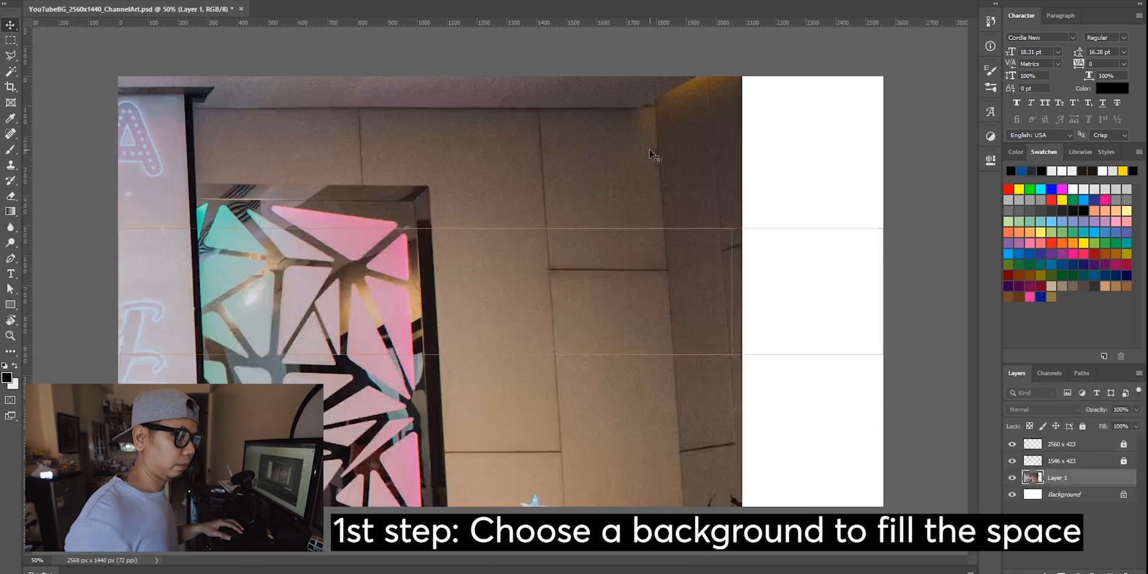
# - Scale the stage photo down to about the canvas width and position it to fill the whole canvas
pyautogui.moveTo(509, 142); pyautogui.dragTo(618, 171)
pyautogui.hotkey('ctrl', 't')
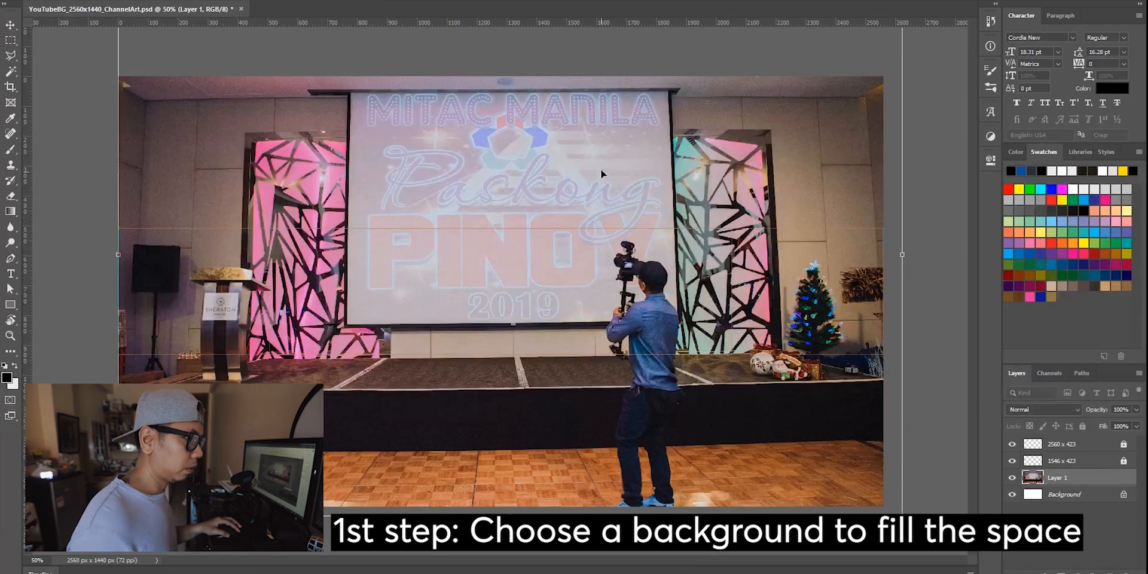
pyautogui.moveTo(587, 142); pyautogui.dragTo(566, 161)
pyautogui.press('Return')
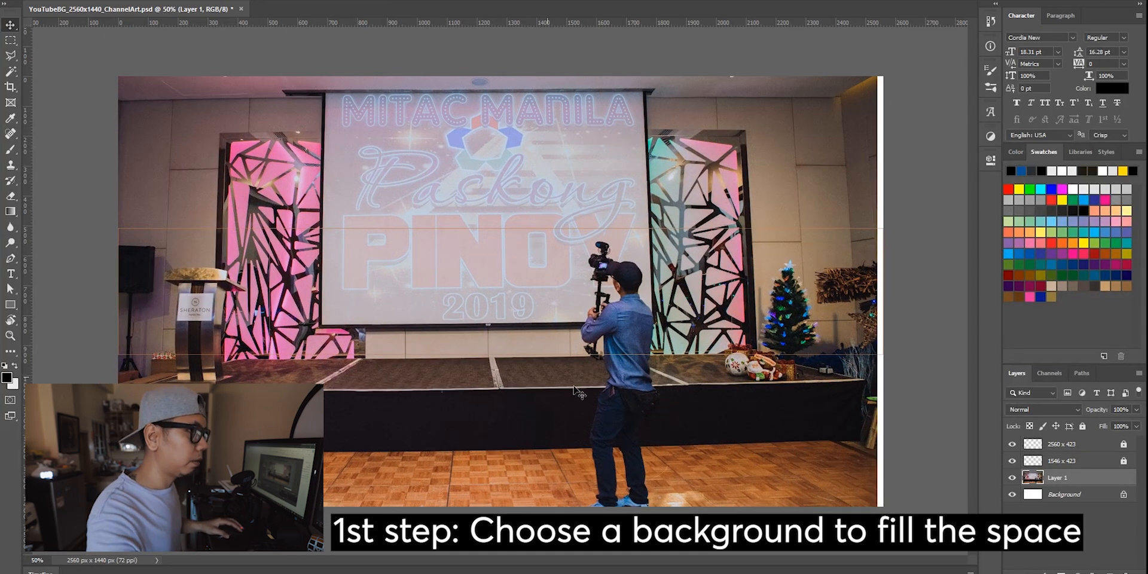
pyautogui.moveTo(567, 157); pyautogui.dragTo(576, 159)
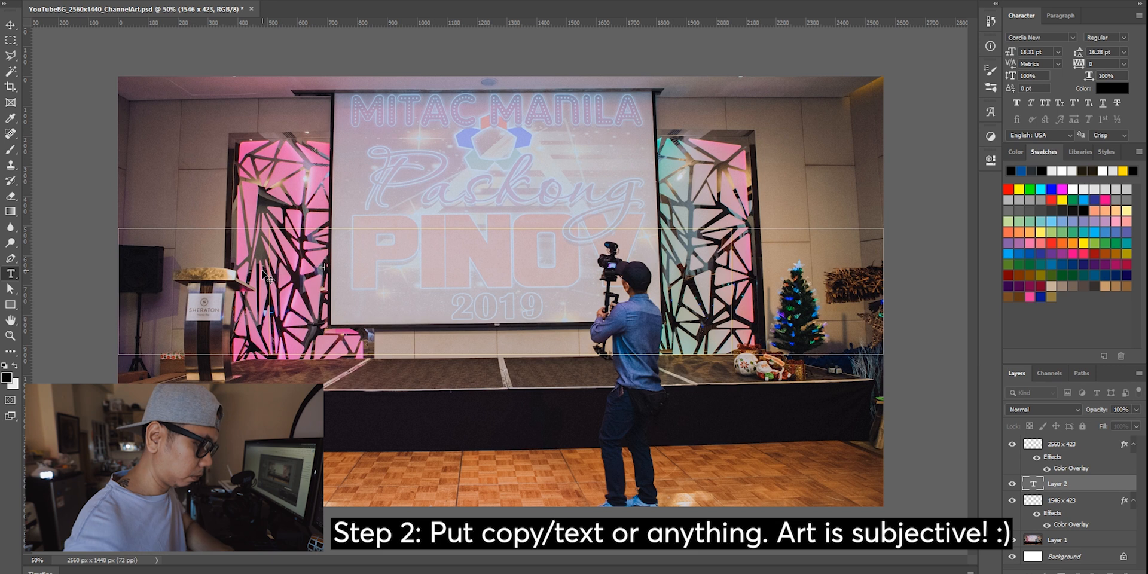
# - Place the name and "VIDEO CREATIVE | VISUAL ARTIST" text inside the safe area and add a vertical guide at that area's right edge
pyautogui.click(12, 25)
pyautogui.moveTo(335, 272); pyautogui.dragTo(443, 280)
pyautogui.press('Return')
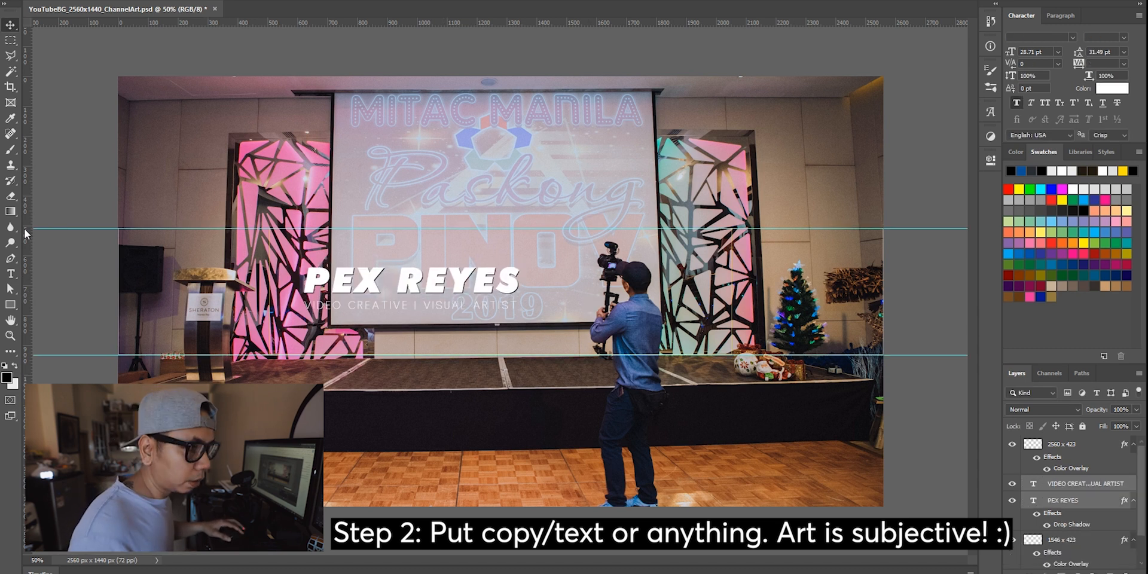
pyautogui.moveTo(27, 232); pyautogui.dragTo(731, 239)
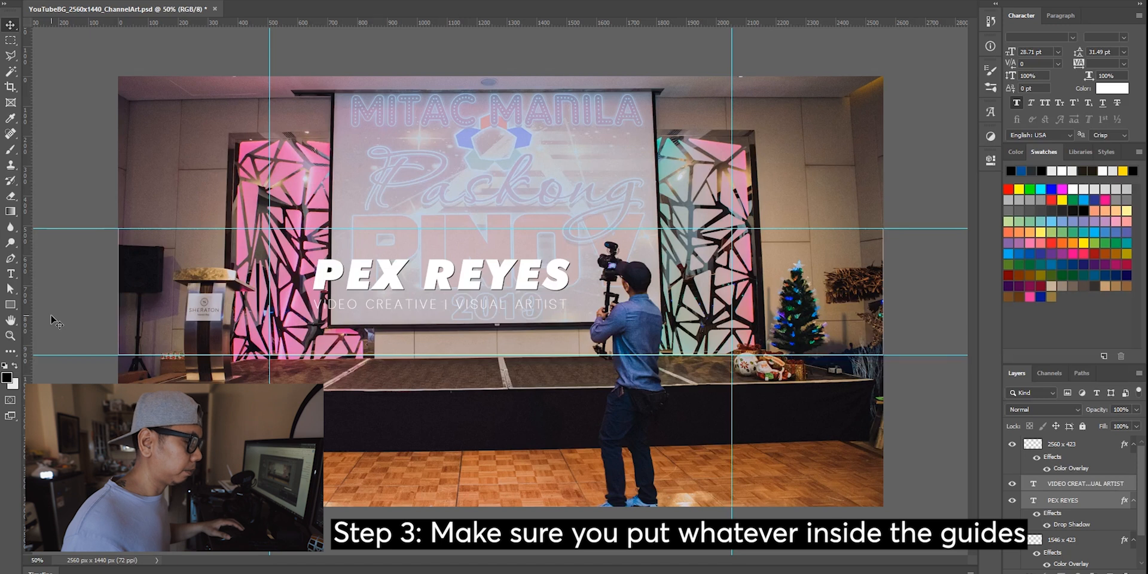
# - Draw a black rectangle 1668 by 212 px running off the canvas's left edge and place it behind the name and tagline
pyautogui.press('u')
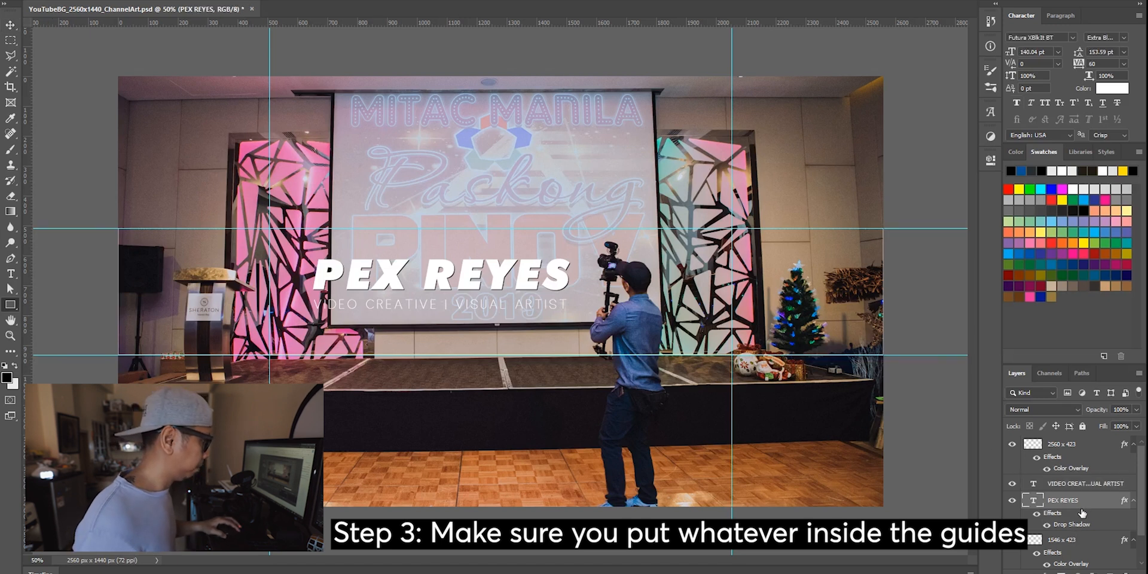
pyautogui.moveTo(85, 261); pyautogui.dragTo(583, 324)
pyautogui.moveTo(1110, 492); pyautogui.dragTo(1100, 553)
pyautogui.moveTo(223, 291); pyautogui.dragTo(221, 284)
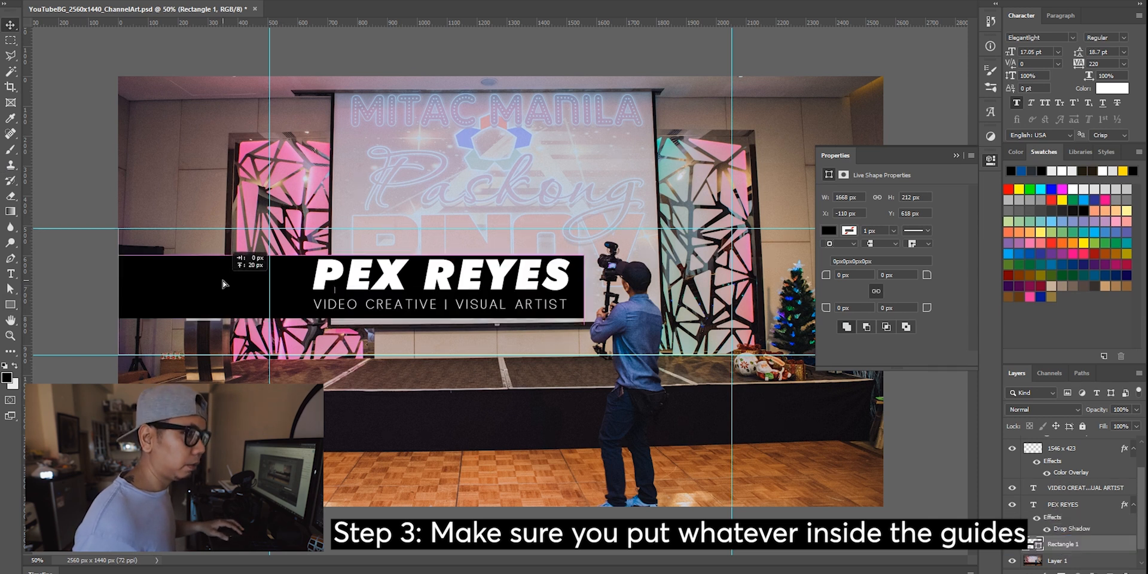
# - Set the black rectangle's opacity to 50% and nudge it so it frames the name and tagline
pyautogui.click(1135, 409)
pyautogui.click(1099, 422)
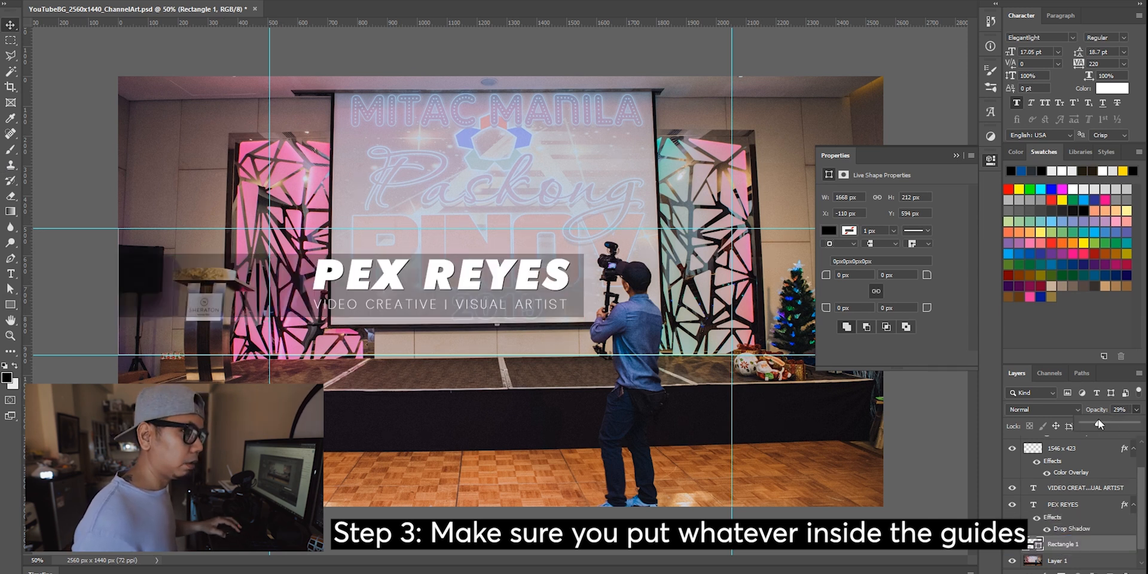
pyautogui.click(1110, 422)
pyautogui.click(166, 257)
pyautogui.moveTo(168, 273); pyautogui.dragTo(166, 272)
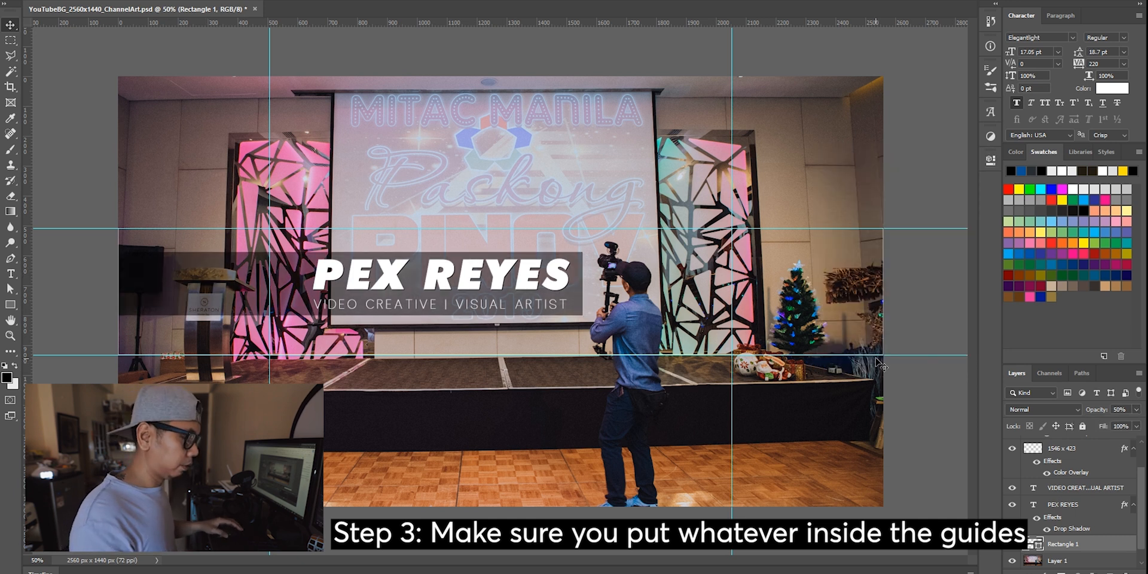
# - Hide the guides and the 2560 x 423 and 1546 x 423 template layers
pyautogui.hotkey('ctrl', ';')
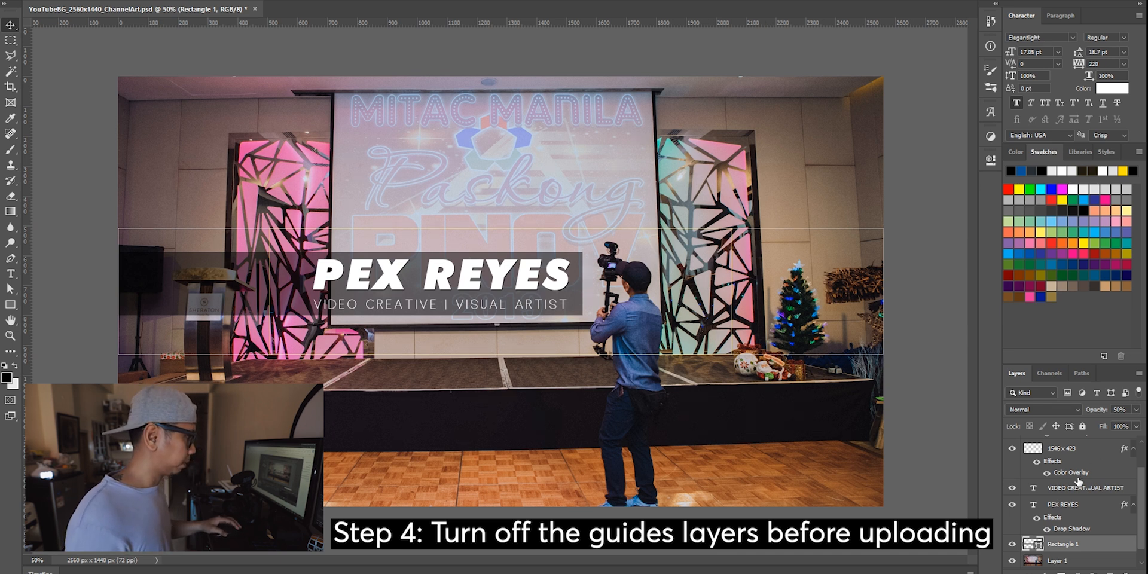
pyautogui.scroll(2, 1076, 481)
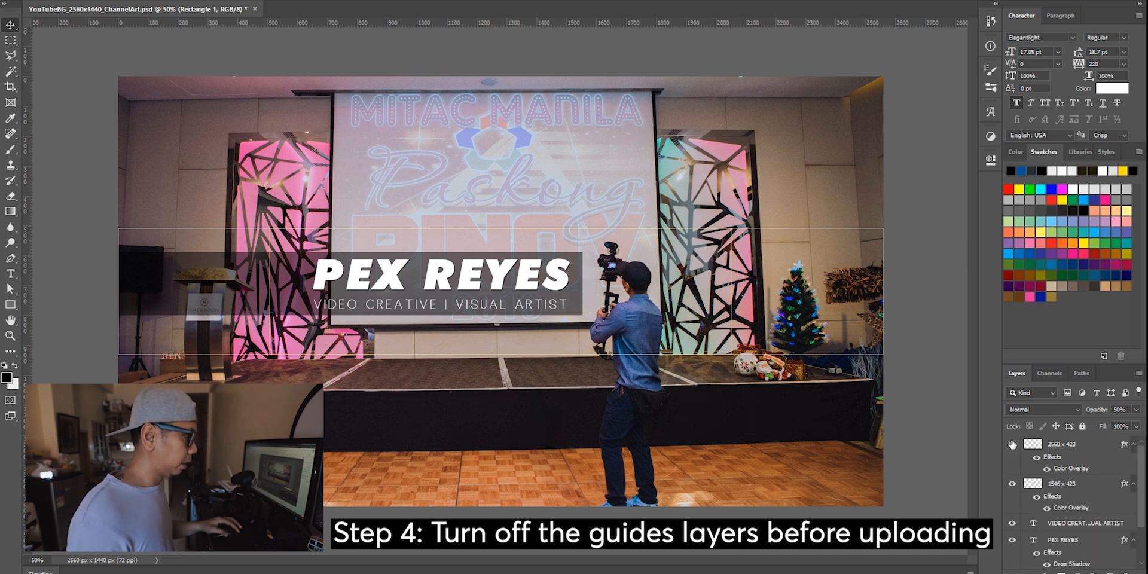
pyautogui.click(1012, 484)
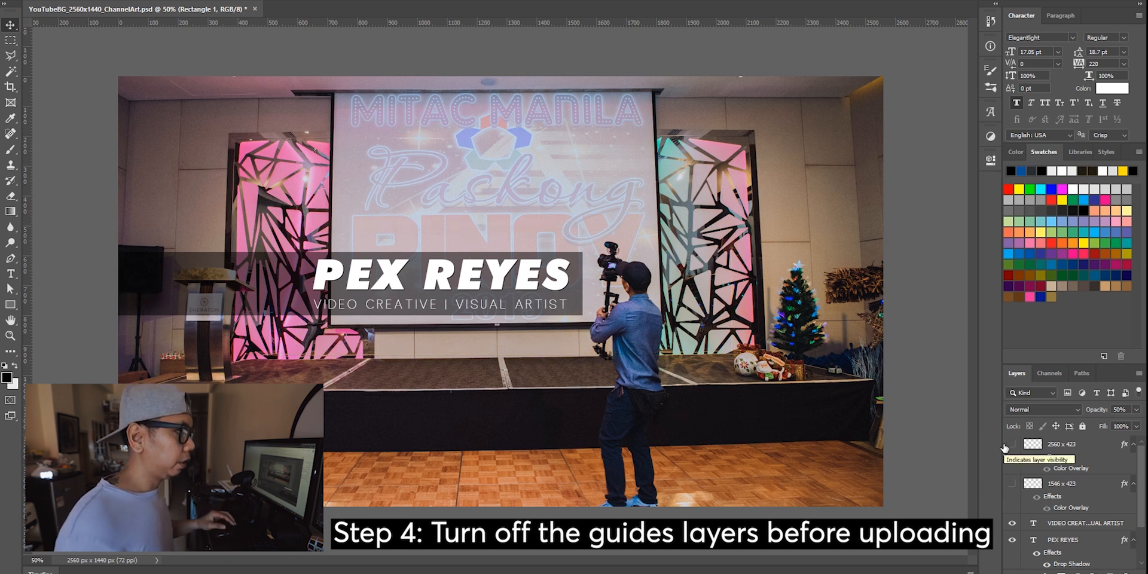
pyautogui.click(869, 196)
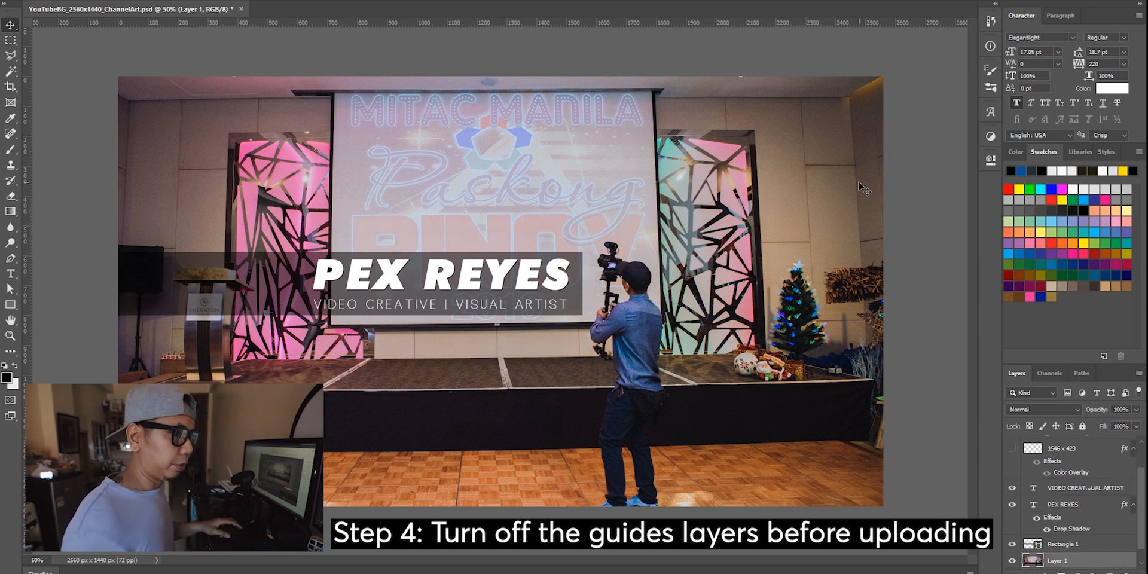
# - Export the banner with Save for Web as PNG-24 YouTubeBG_2560x1440_ChannelArt_Pex.png in the YouTube folder, and save the document
pyautogui.click(31, 0)
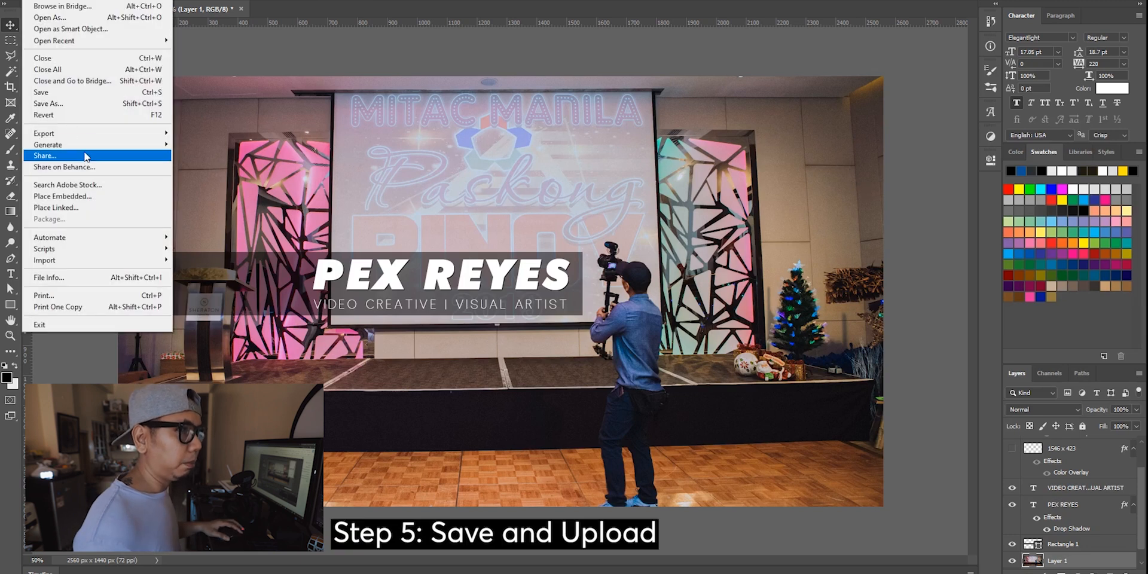
pyautogui.moveTo(92, 134)
pyautogui.click(209, 180)
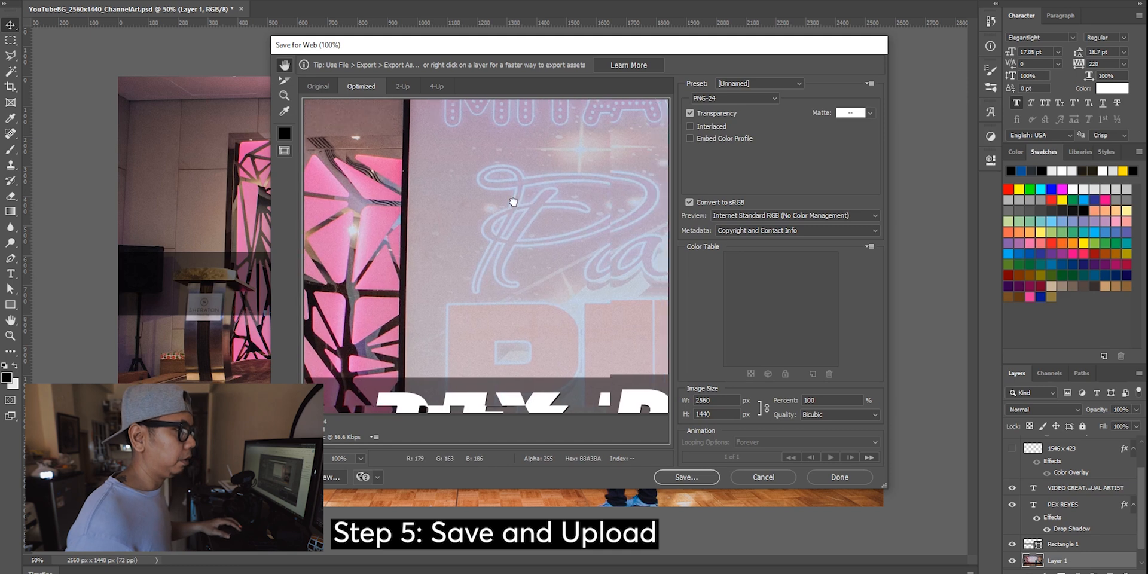
pyautogui.moveTo(573, 283); pyautogui.dragTo(576, 209)
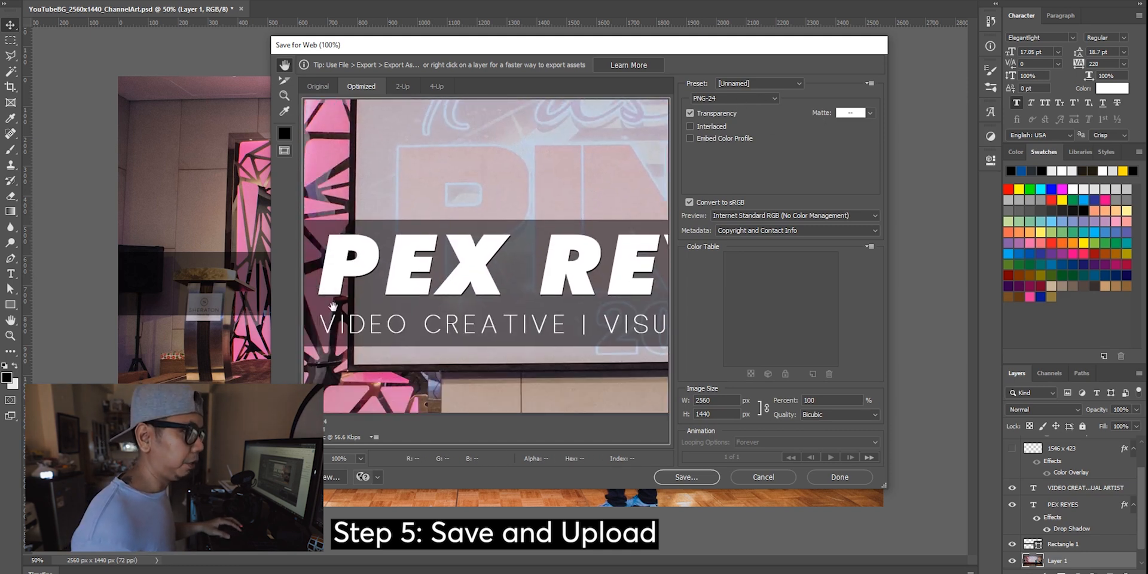
pyautogui.moveTo(499, 182); pyautogui.dragTo(540, 200)
pyautogui.moveTo(646, 377); pyautogui.dragTo(550, 385)
pyautogui.click(701, 478)
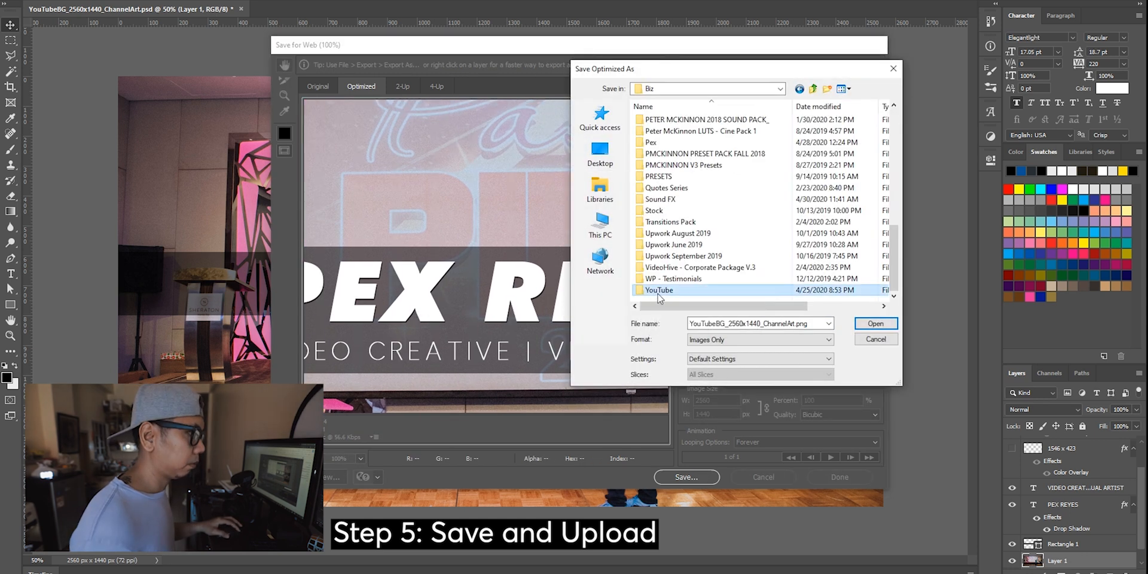
pyautogui.doubleClick(660, 294)
pyautogui.click(876, 323)
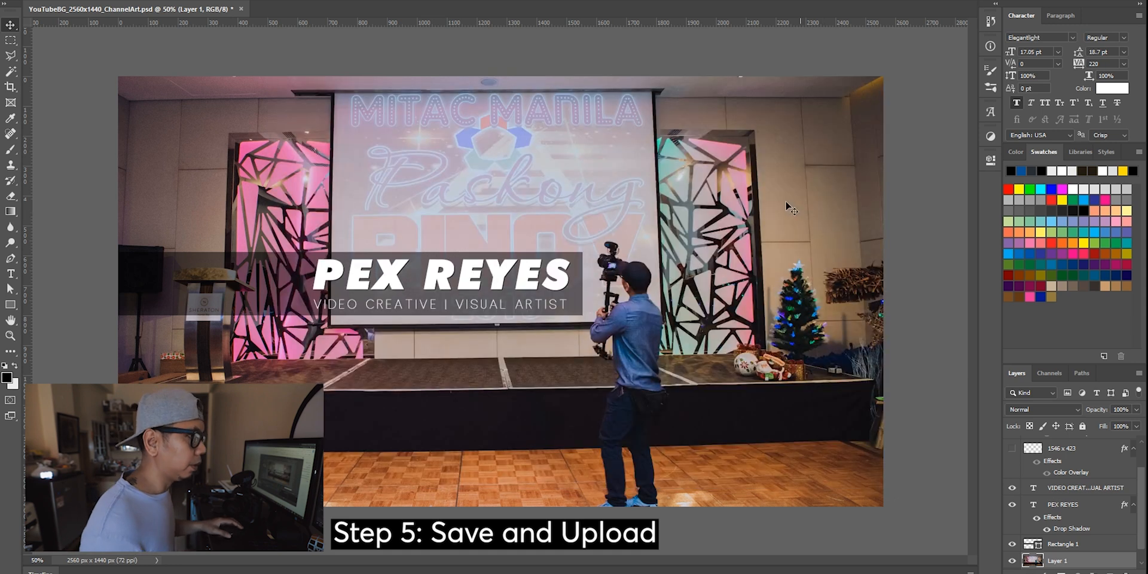
pyautogui.hotkey('ctrl', 's')
# - Switch to YouTube in the browser and open the signed-in account's own channel page
pyautogui.moveTo(511, 572)
pyautogui.click(481, 550)
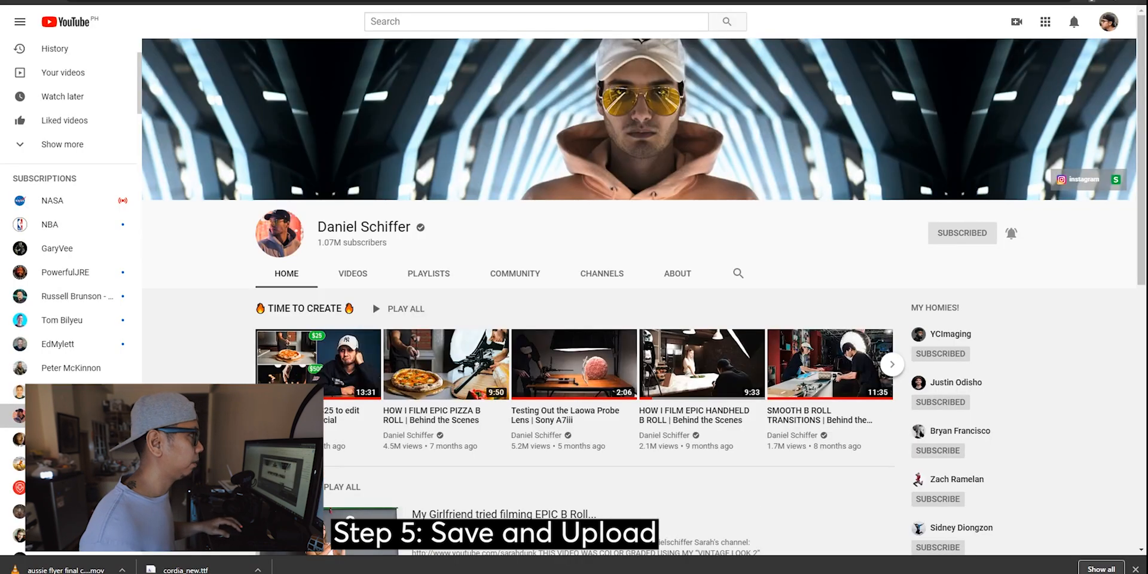
pyautogui.click(1110, 22)
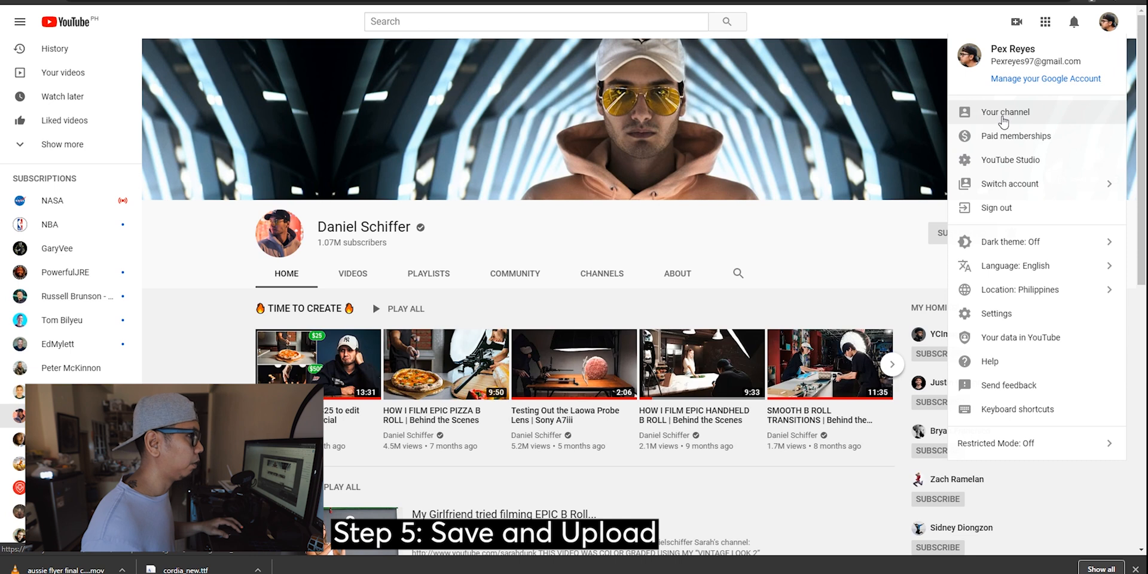
pyautogui.click(988, 114)
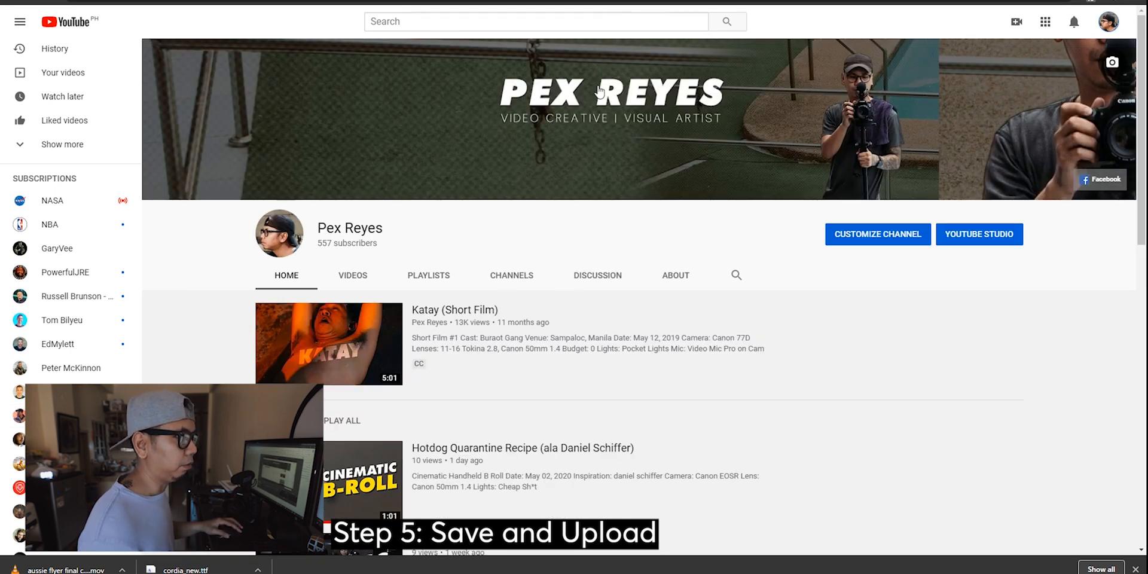
# - Upload YouTubeBG_2560x1440_ChannelArt_Pex.png as the channel art and reload the channel page
pyautogui.click(1111, 62)
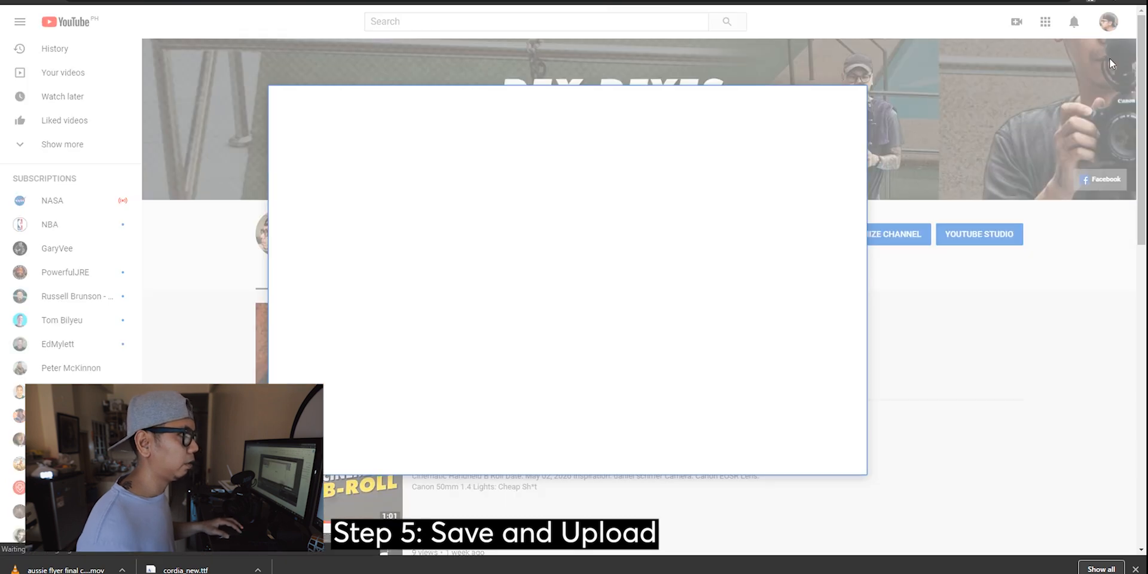
pyautogui.click(554, 317)
pyautogui.click(159, 63)
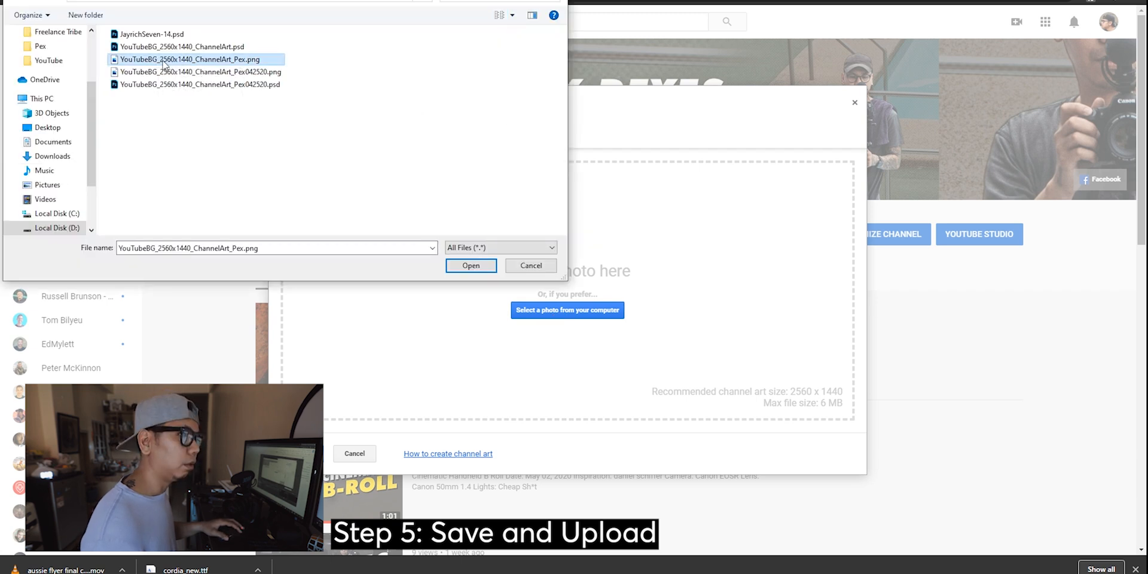
pyautogui.click(470, 265)
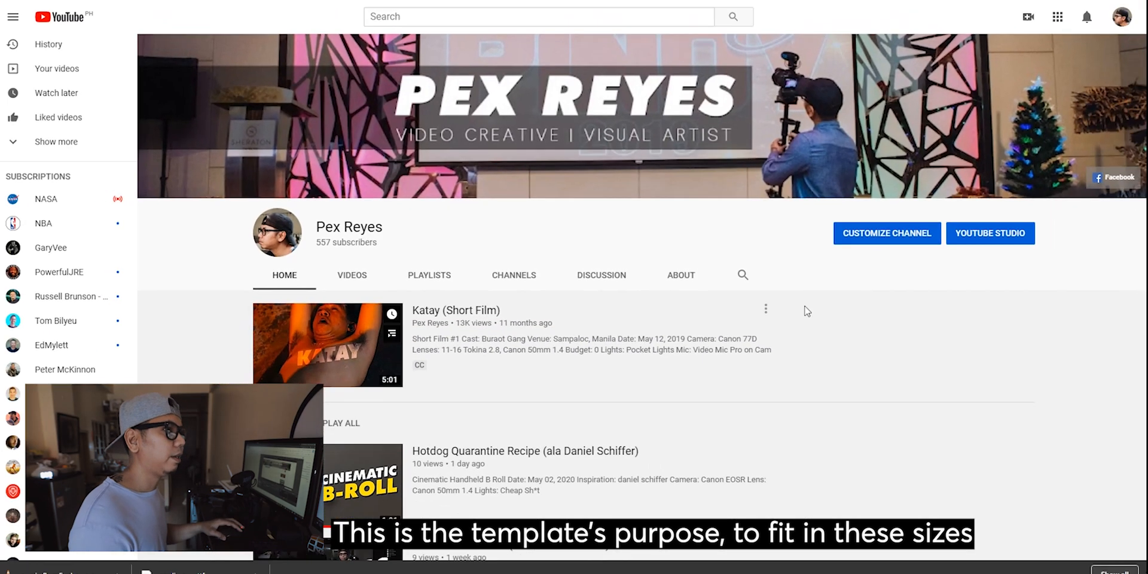
pyautogui.press('F5')
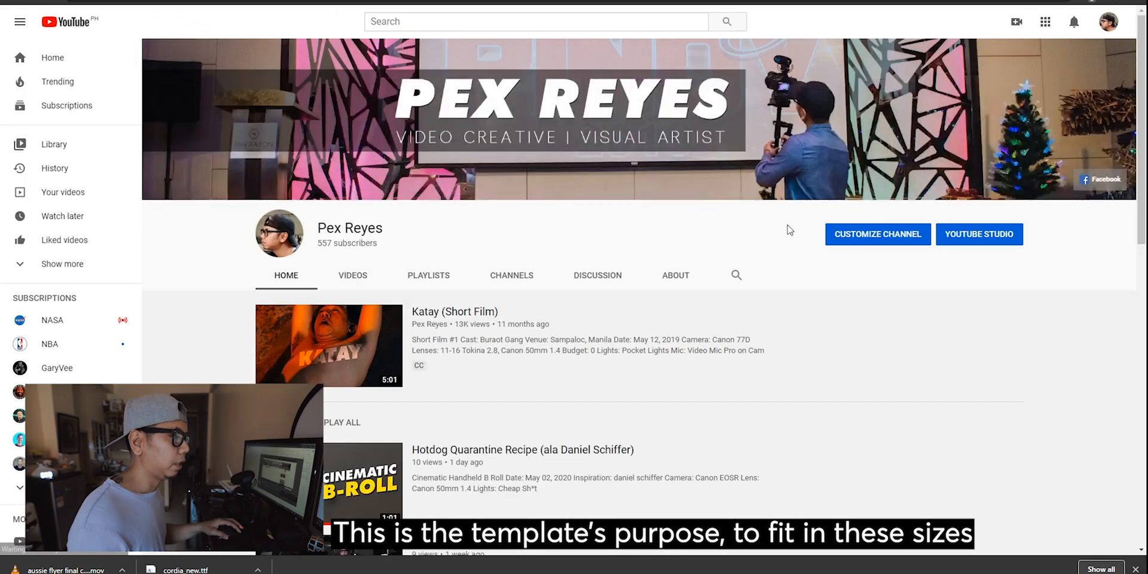